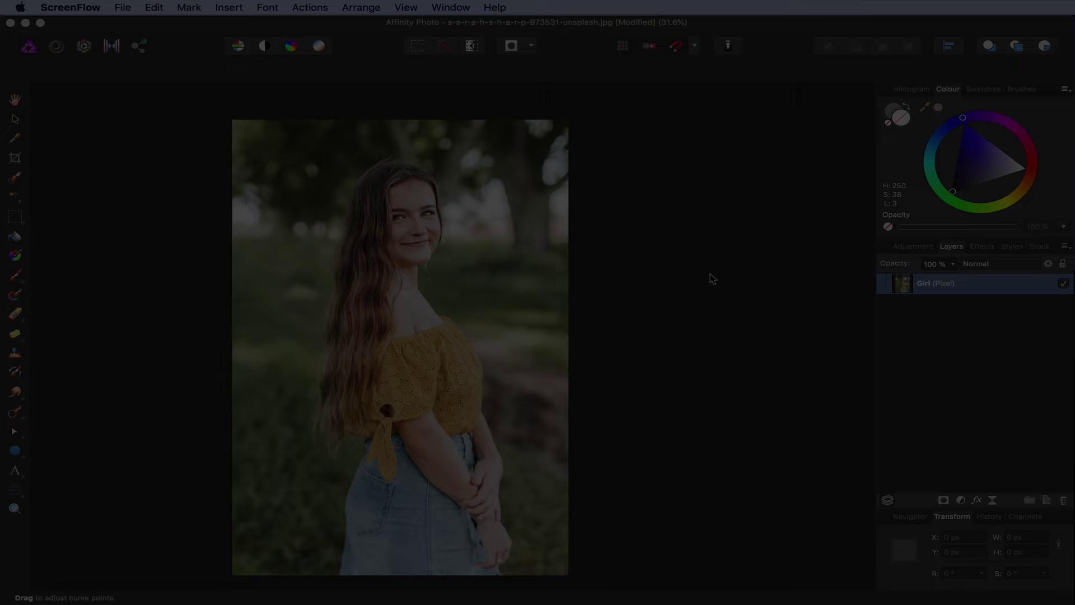
- Bring the Affinity Photo window with the Girl portrait to the front
click(672, 274)
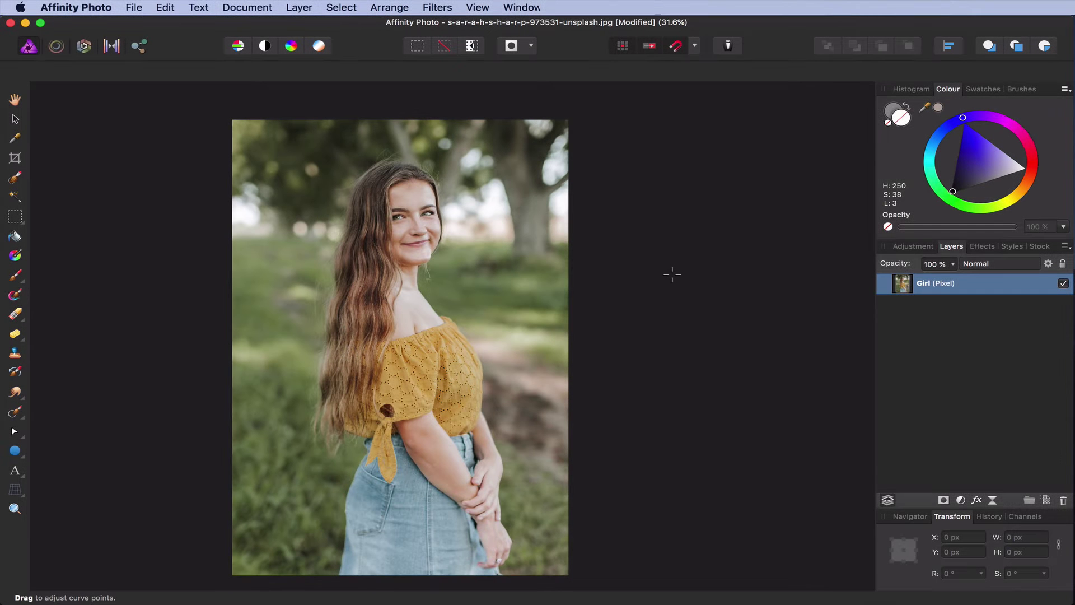
- Duplicate the Girl pixel layer from its right-click menu
click(15, 118)
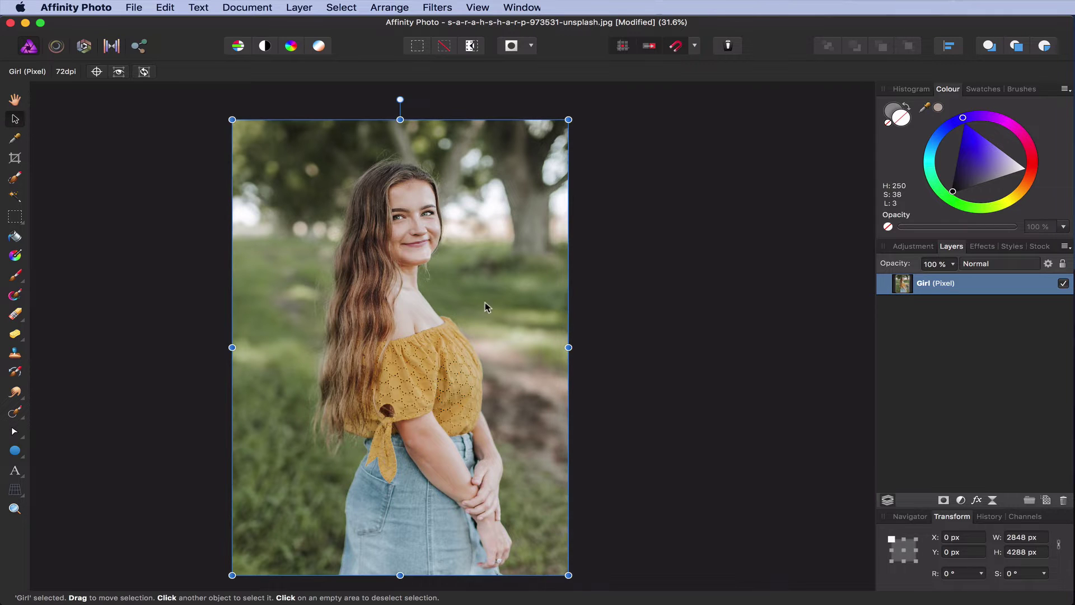
right_click(908, 290)
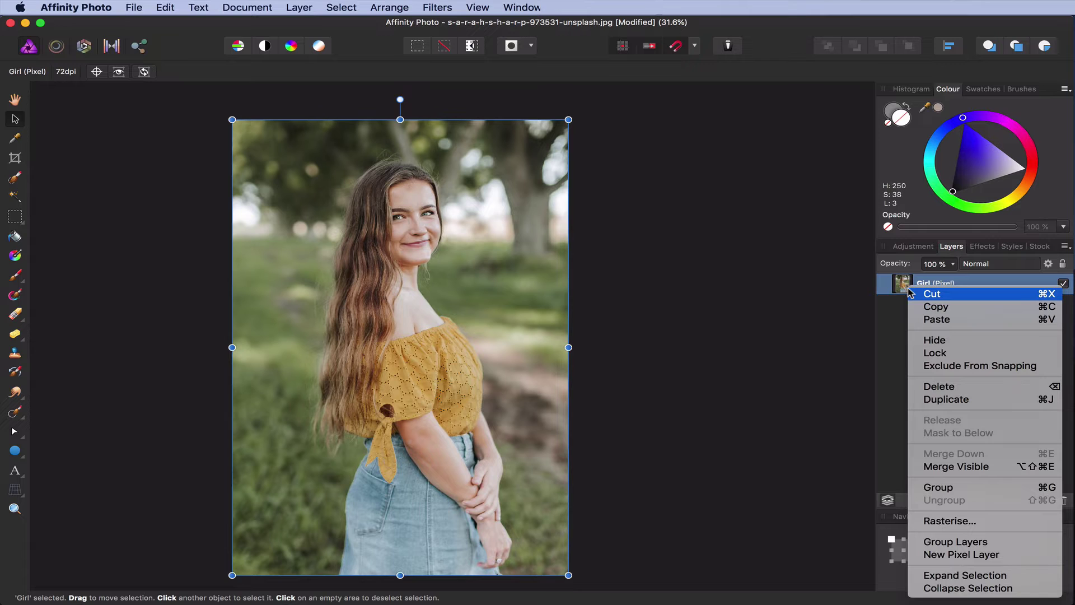
click(919, 401)
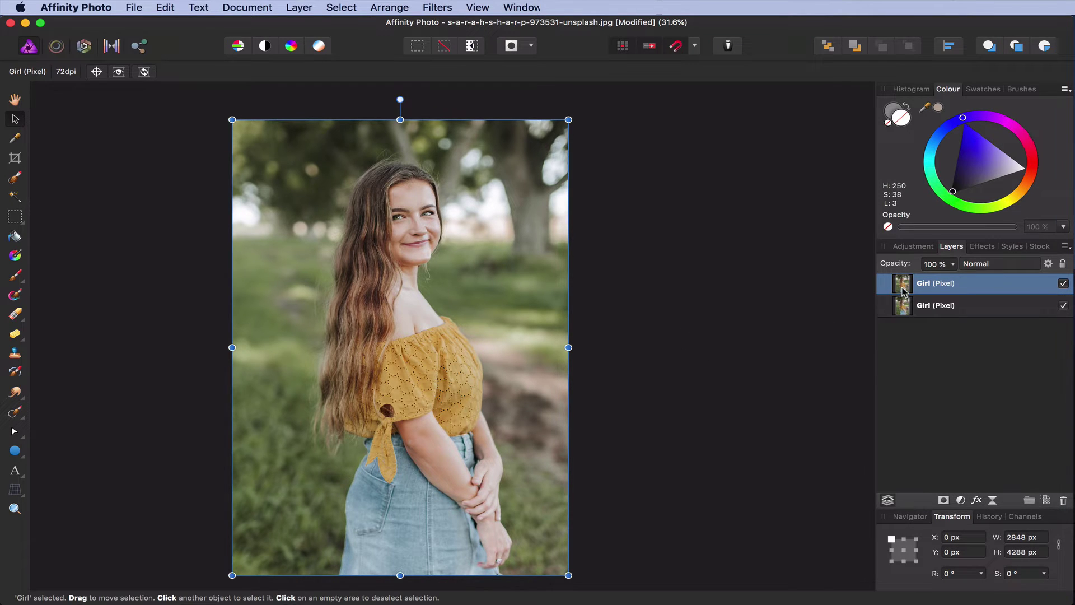
- Add an HSL adjustment with Saturation Shift -100% and nest it in the top Girl copy
click(959, 499)
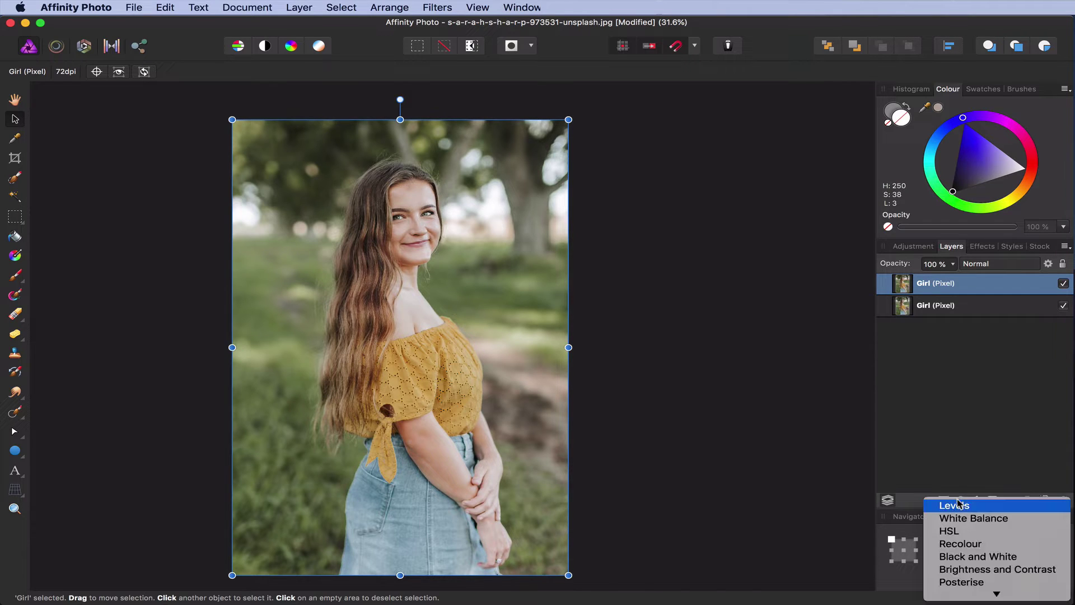
click(962, 501)
click(963, 502)
click(958, 531)
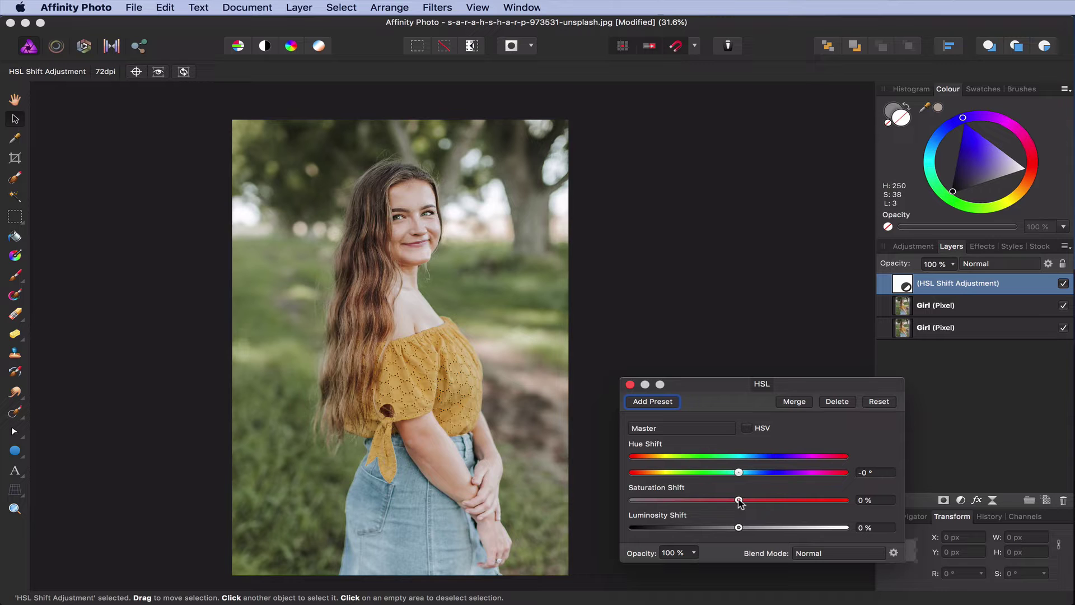
drag(738, 499, 616, 504)
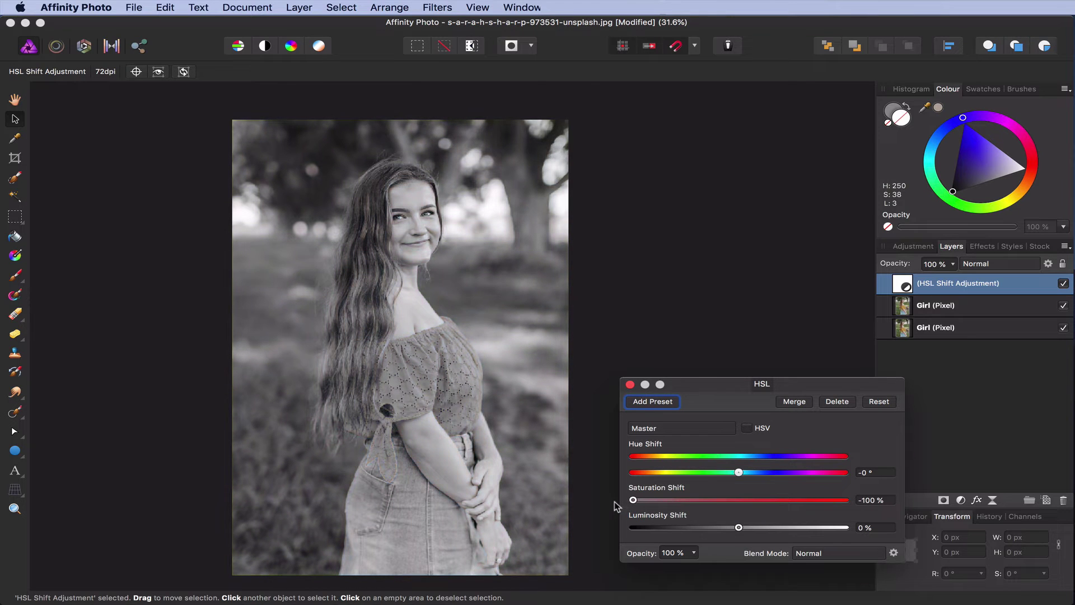
click(629, 384)
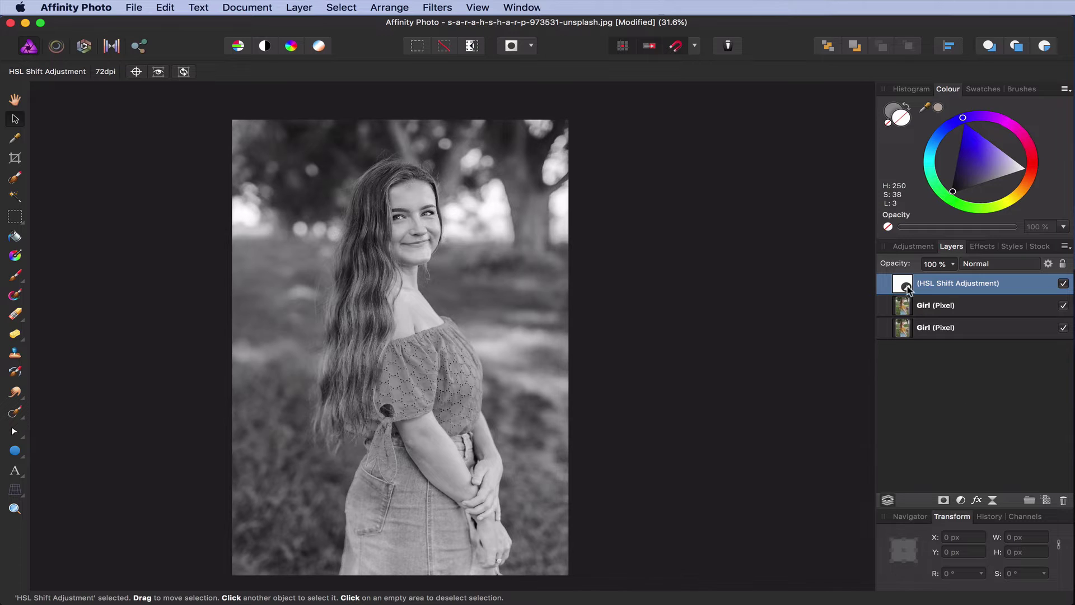
drag(906, 287, 916, 316)
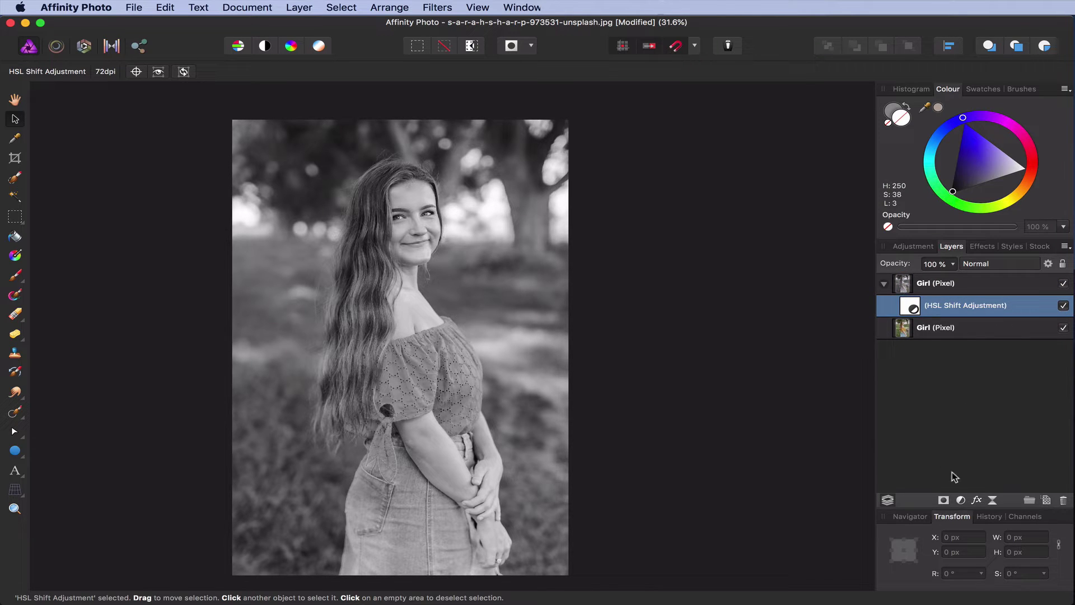
- Add a Curves adjustment with black point raised and white point lowered to mid-grey
click(960, 500)
scroll(979, 551, down, 5)
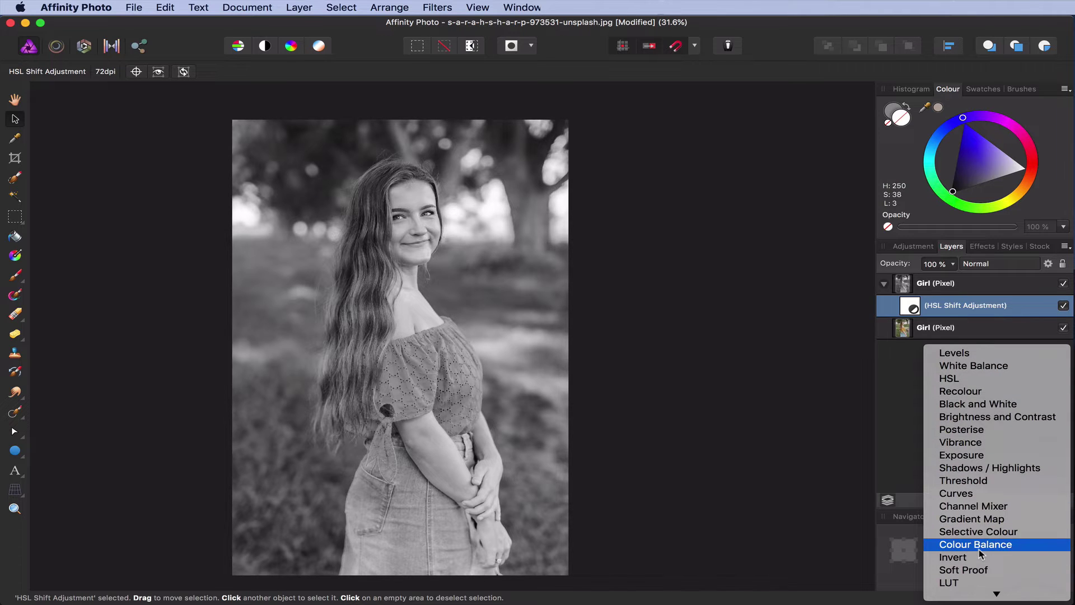
click(977, 493)
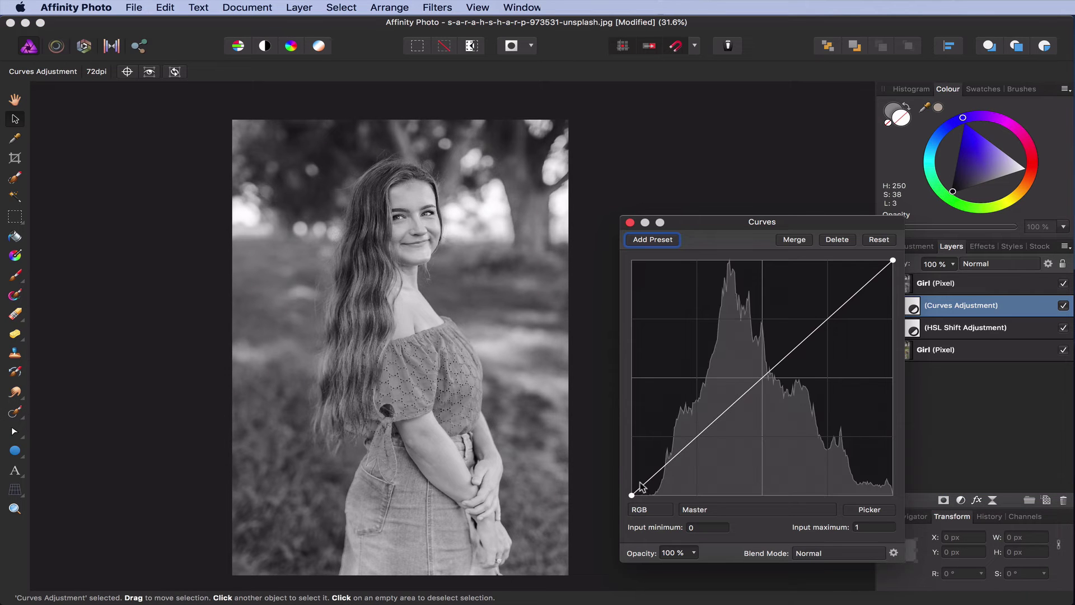
drag(632, 495, 633, 379)
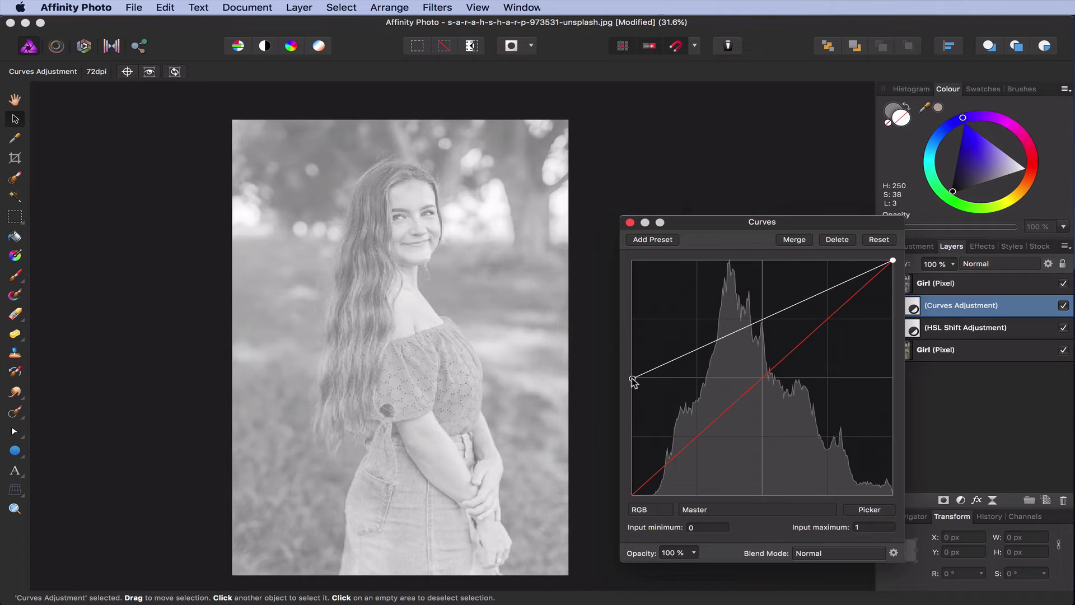
drag(892, 261, 892, 378)
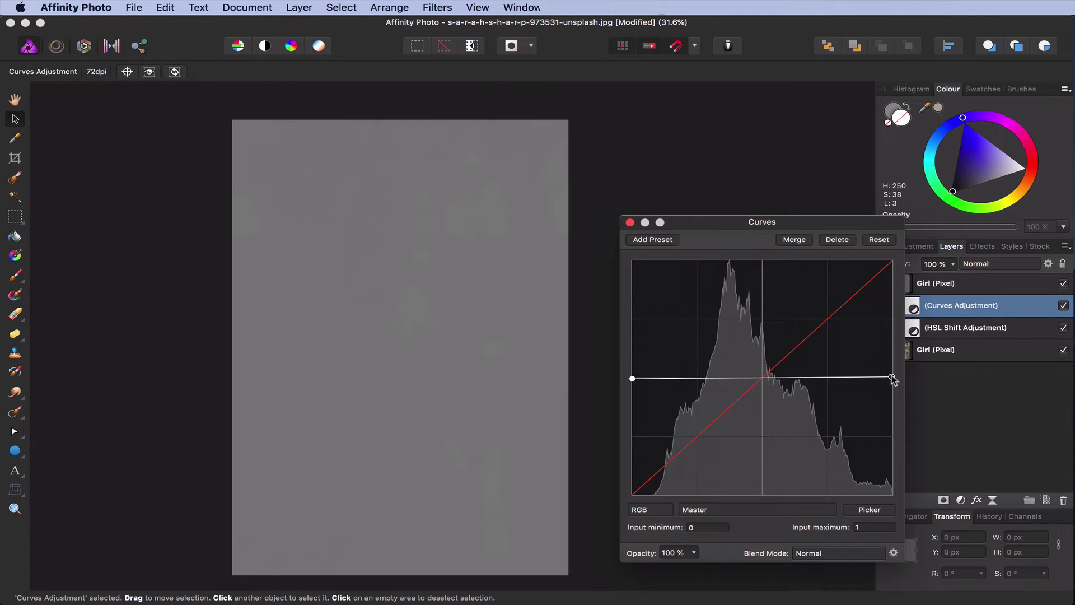
click(630, 222)
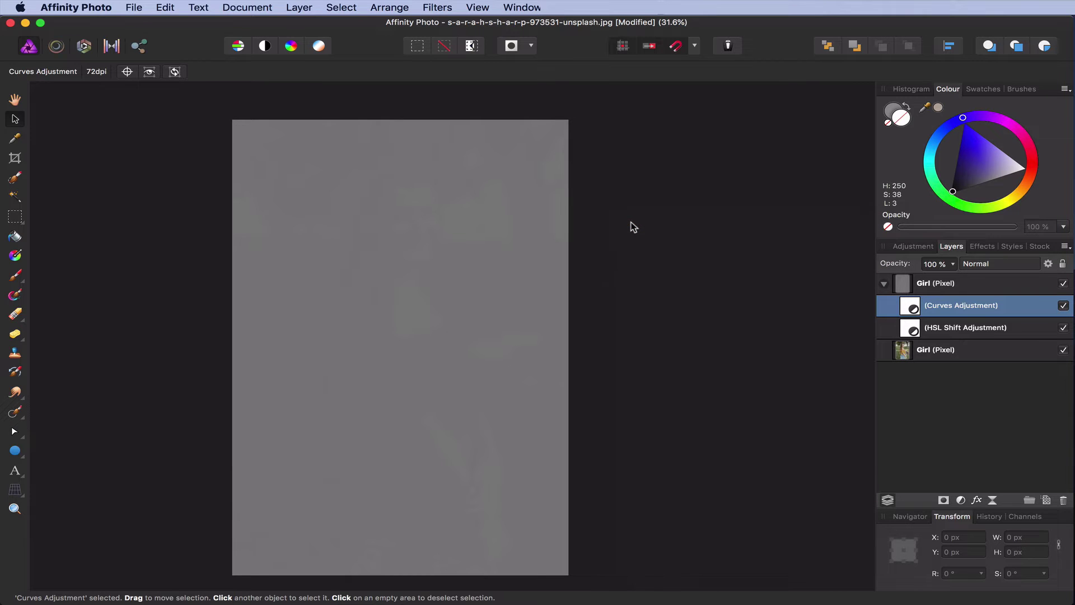
- Move the Curves adjustment beneath the HSL adjustment inside the top Girl copy
drag(911, 315, 909, 335)
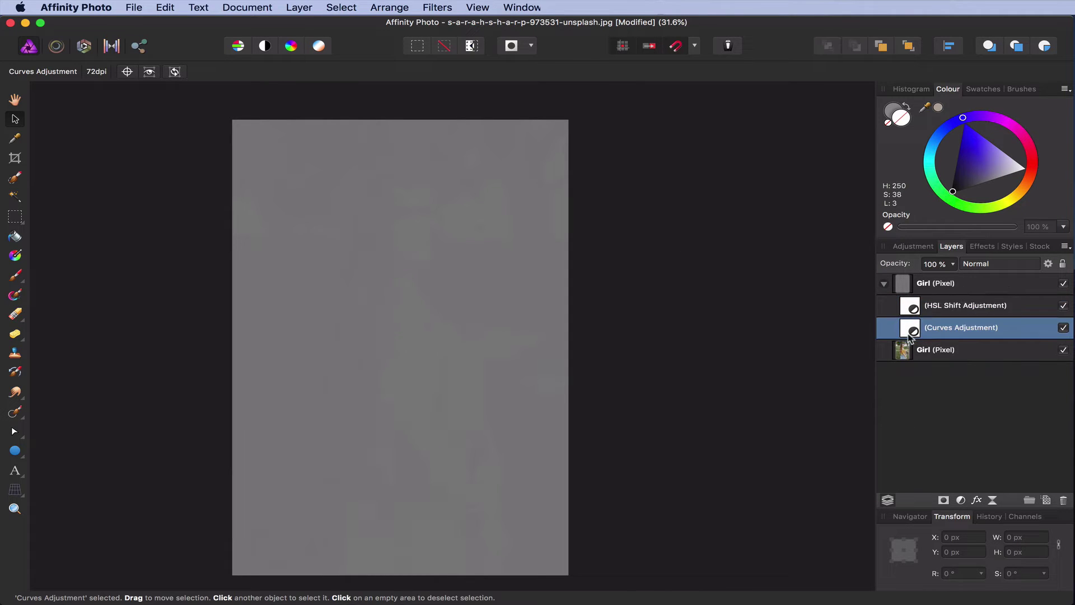
click(937, 287)
click(984, 264)
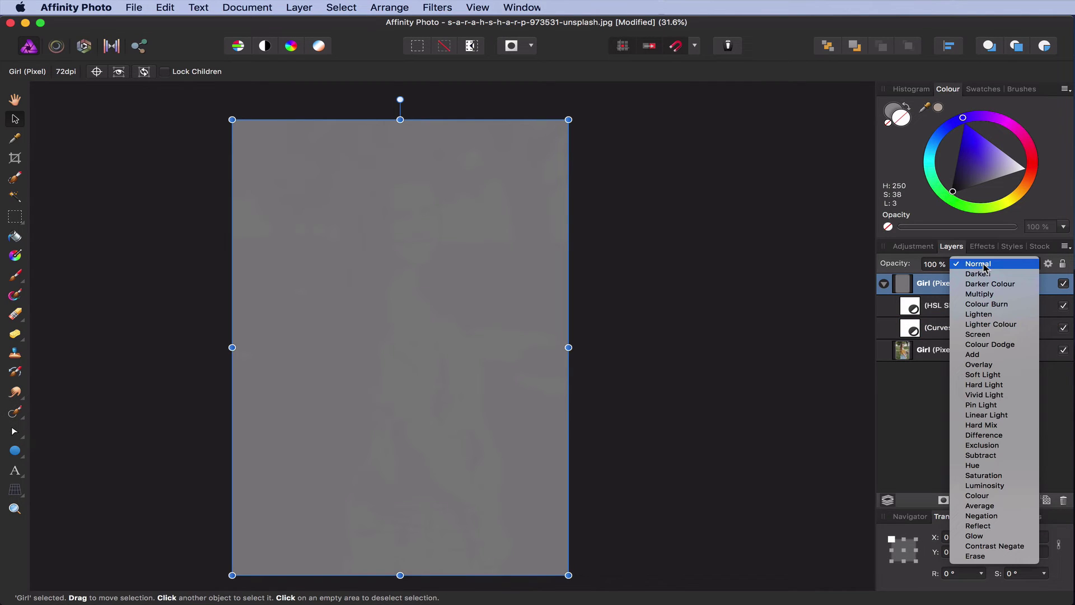
- Set the top Girl copy to Soft Light and reopen the Curves adjustment settings
click(981, 375)
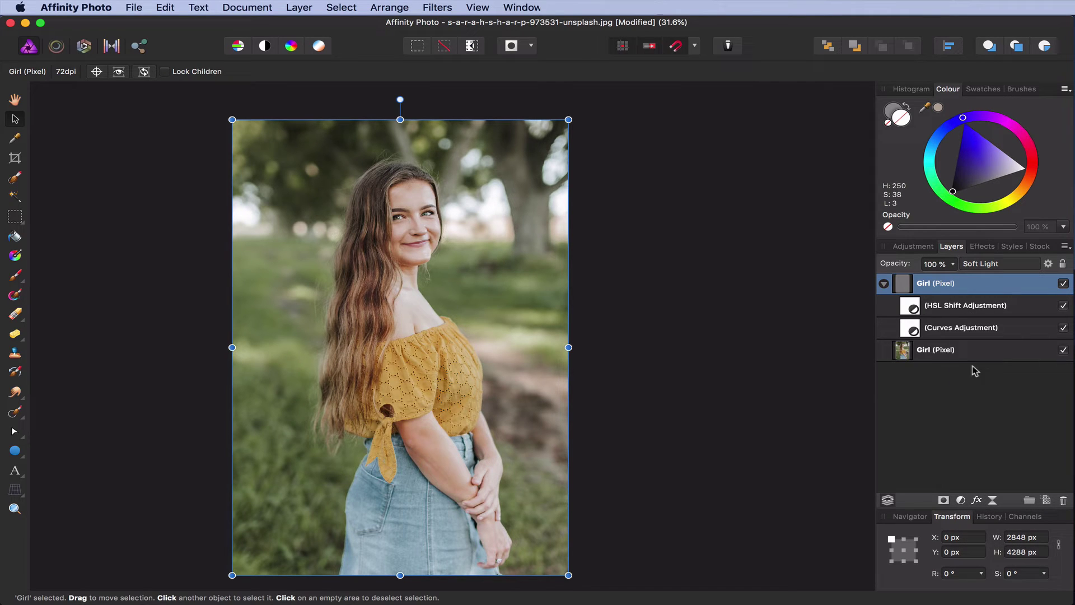
double_click(912, 332)
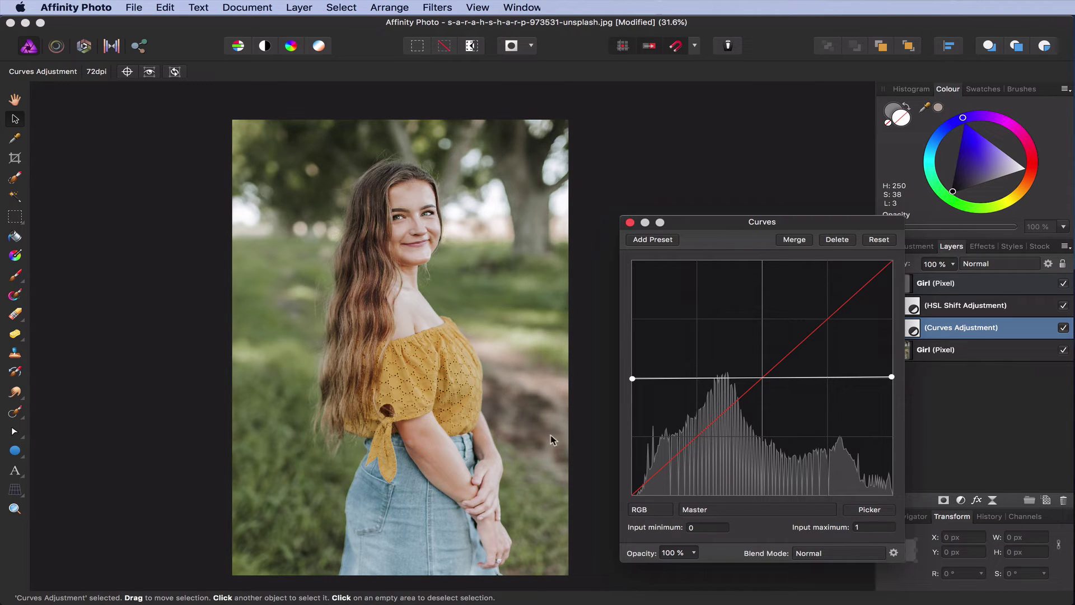
- Reshape the curve: darken grass tones, raise highlight points, pull a mid-tone point down
click(870, 510)
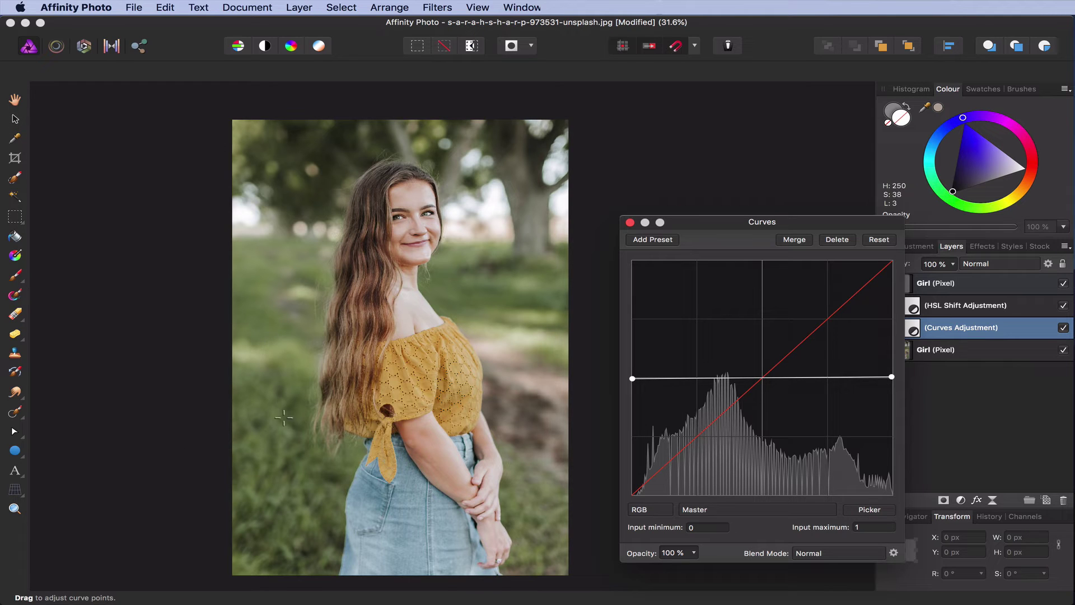
drag(284, 417, 283, 483)
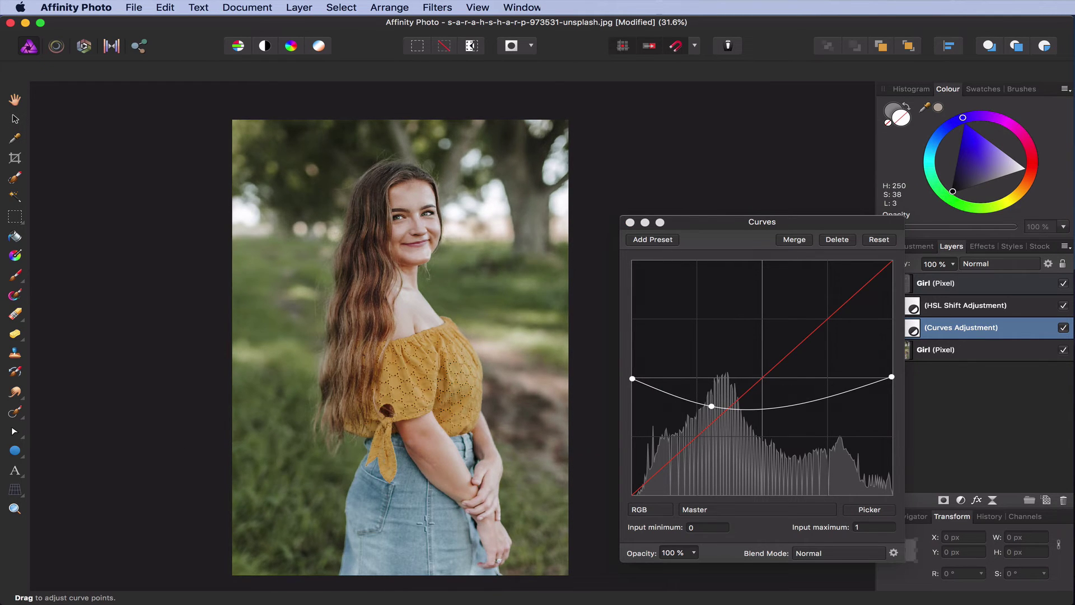
drag(384, 321, 443, 215)
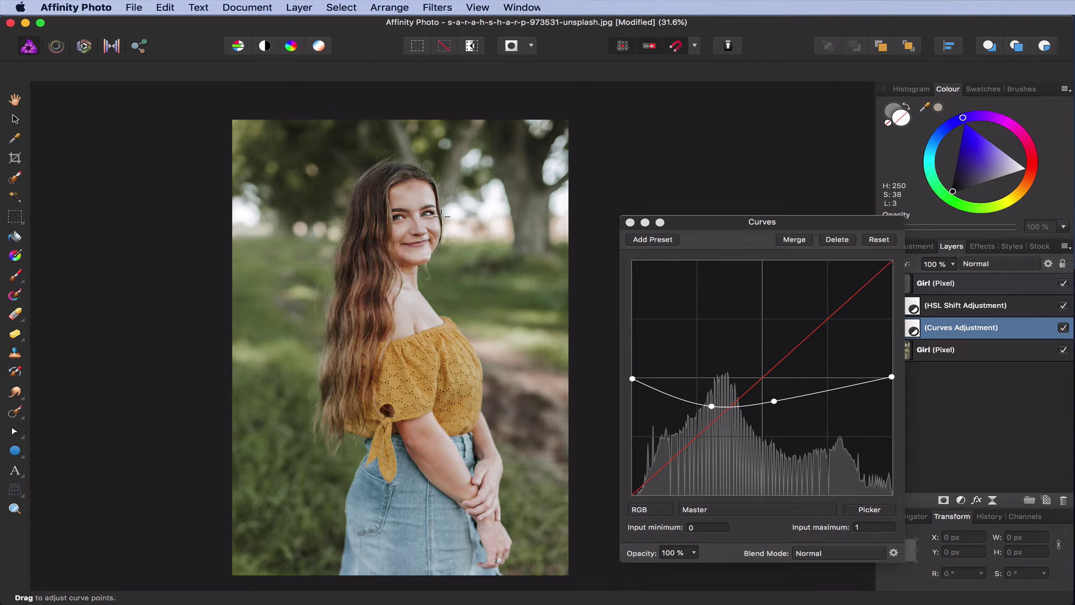
drag(443, 350, 446, 305)
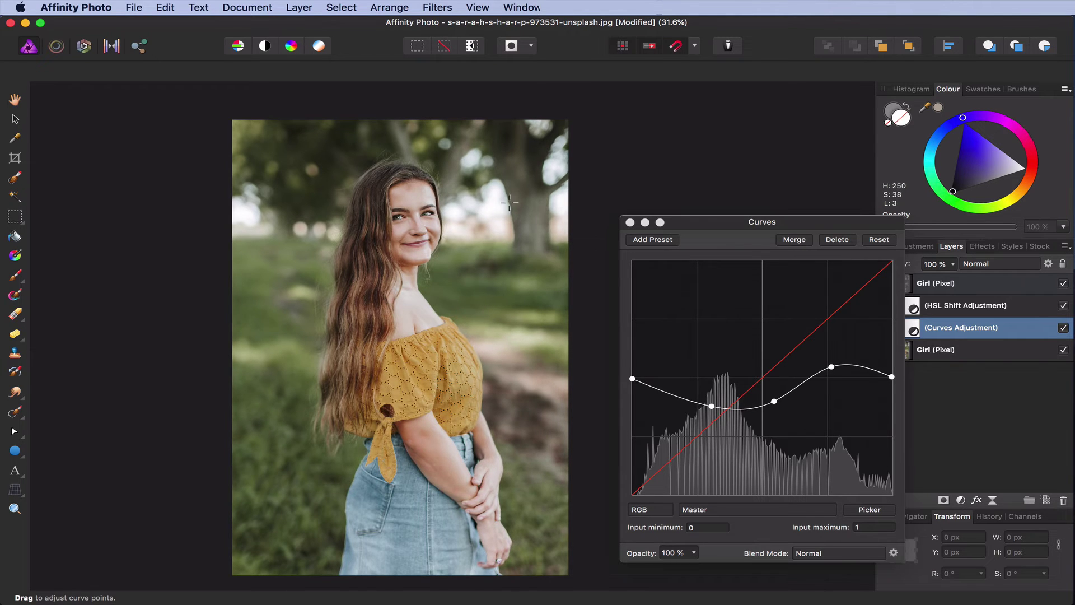
drag(515, 216, 515, 239)
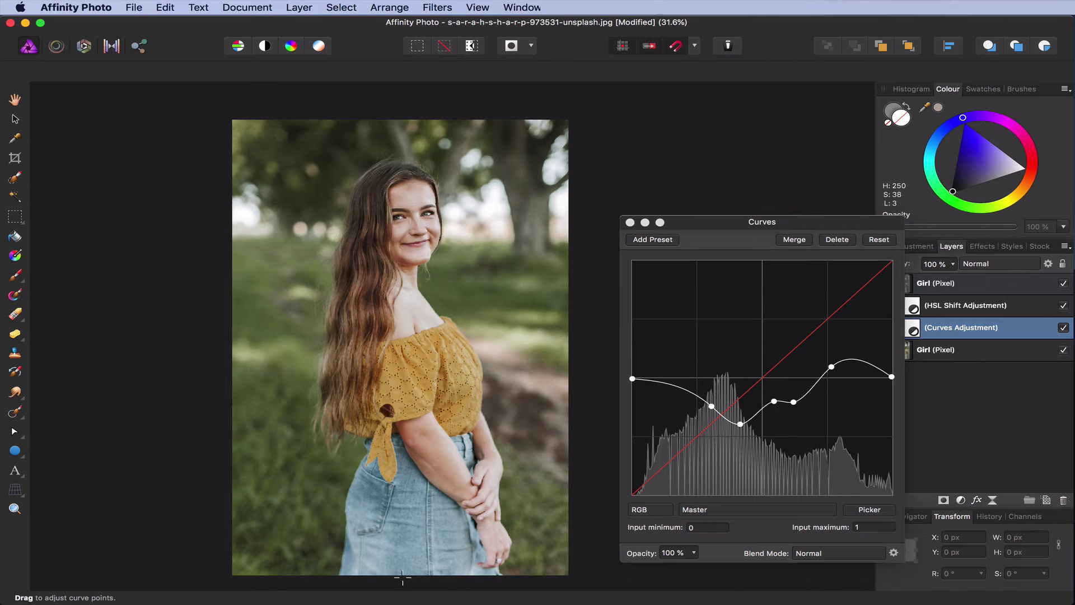
click(630, 223)
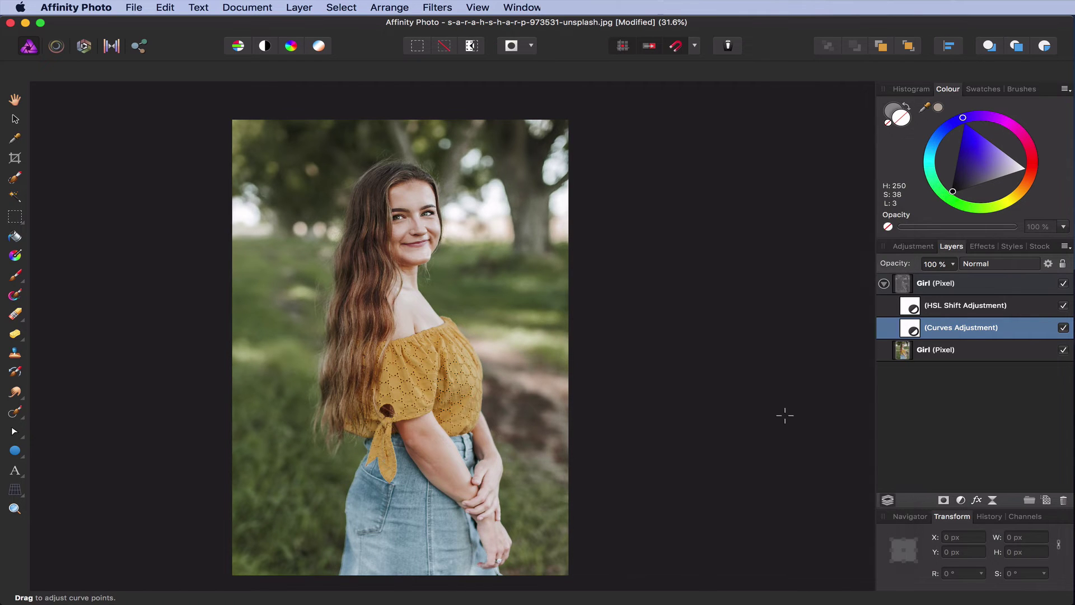
click(1062, 283)
click(1062, 283)
- Move both the HSL Shift and Curves adjustments into the lower Girl layer
click(1063, 283)
click(1062, 283)
shift+click(920, 310)
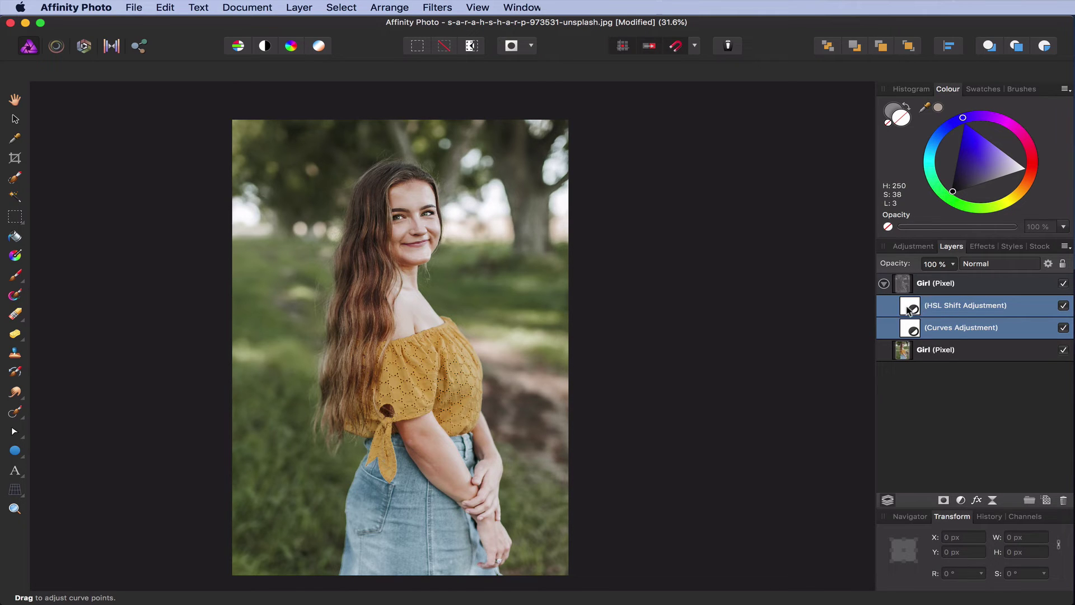
drag(909, 309, 927, 365)
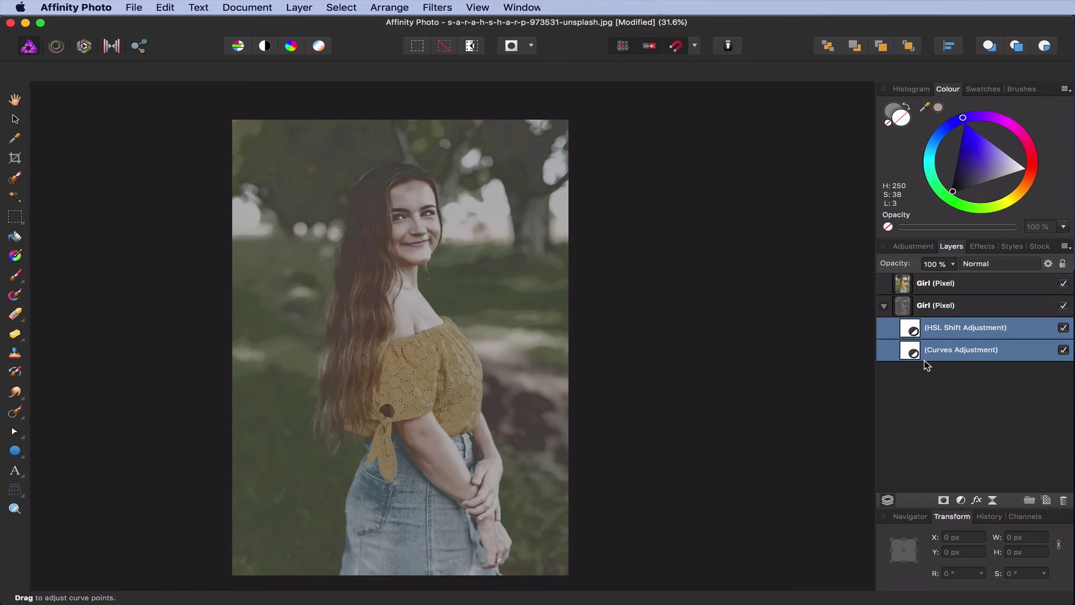
- Hide and delete the top Soft Light Girl layer, then select both adjustments
click(1007, 291)
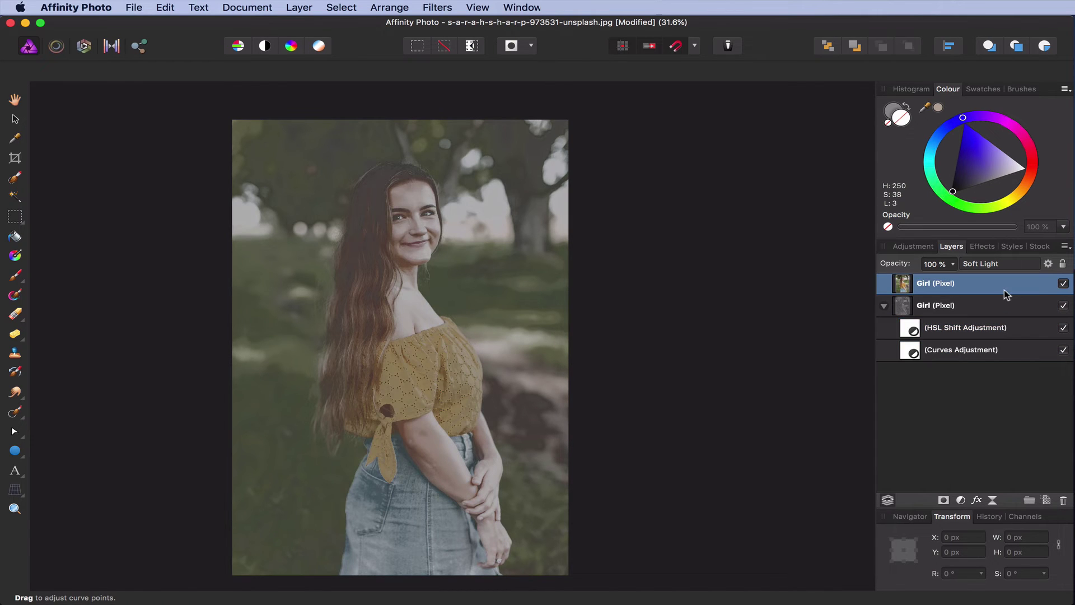
click(1063, 284)
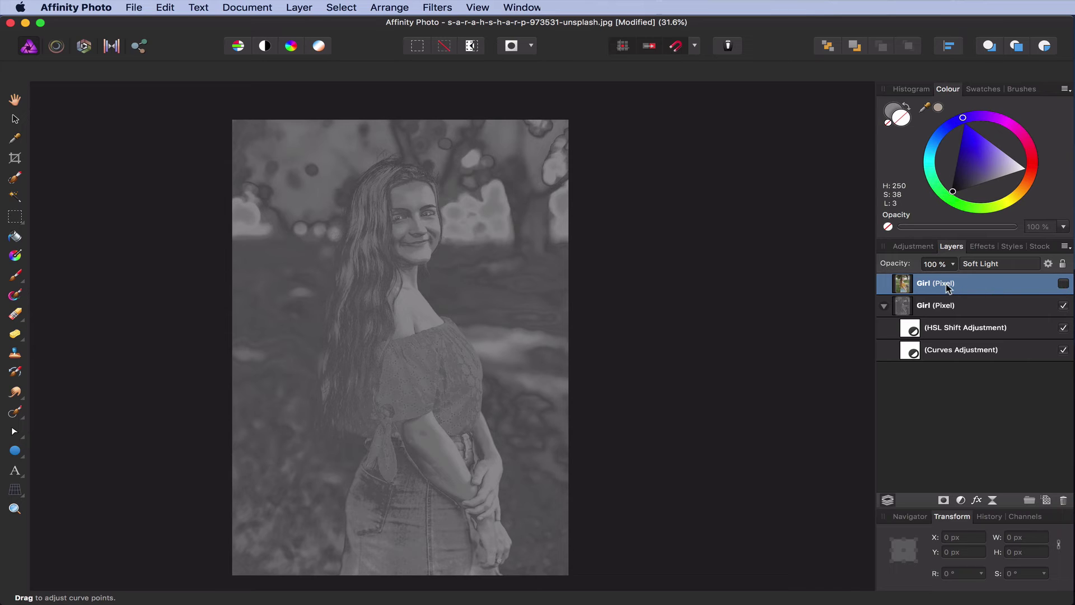
key(Delete)
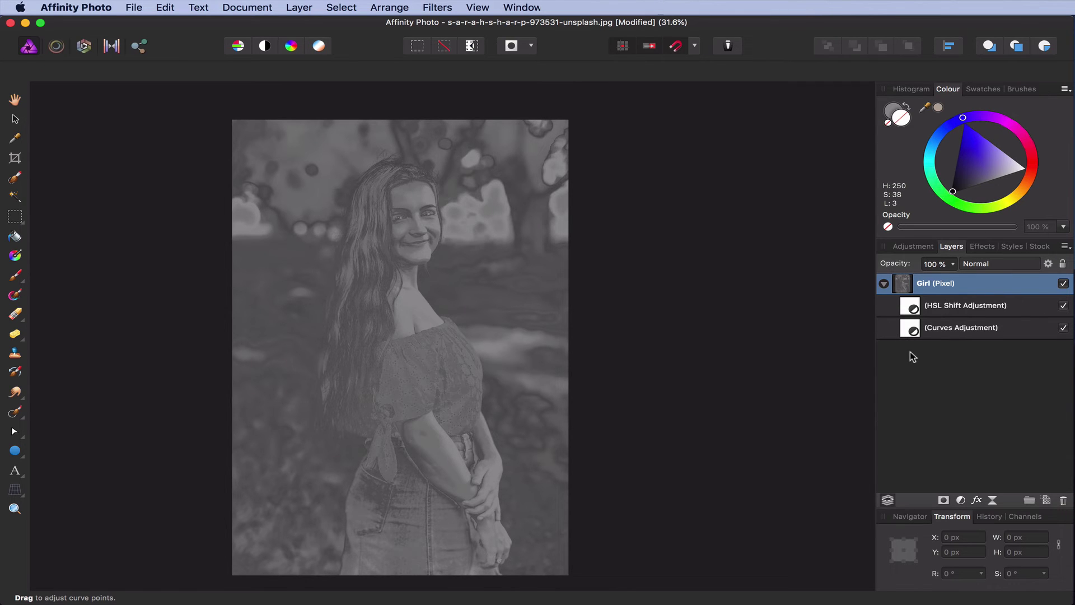
click(913, 309)
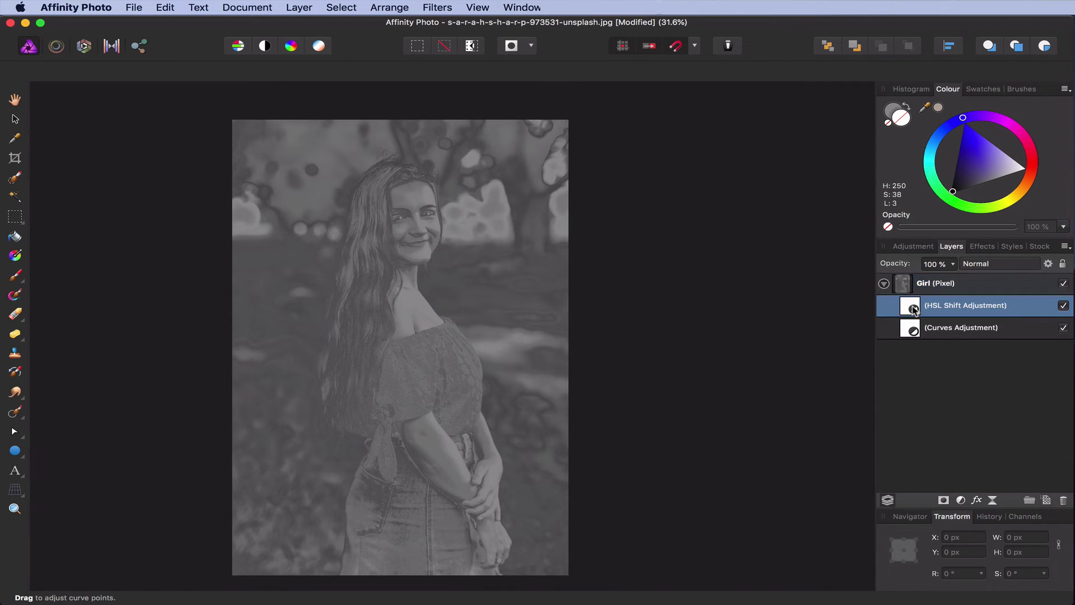
shift+click(913, 331)
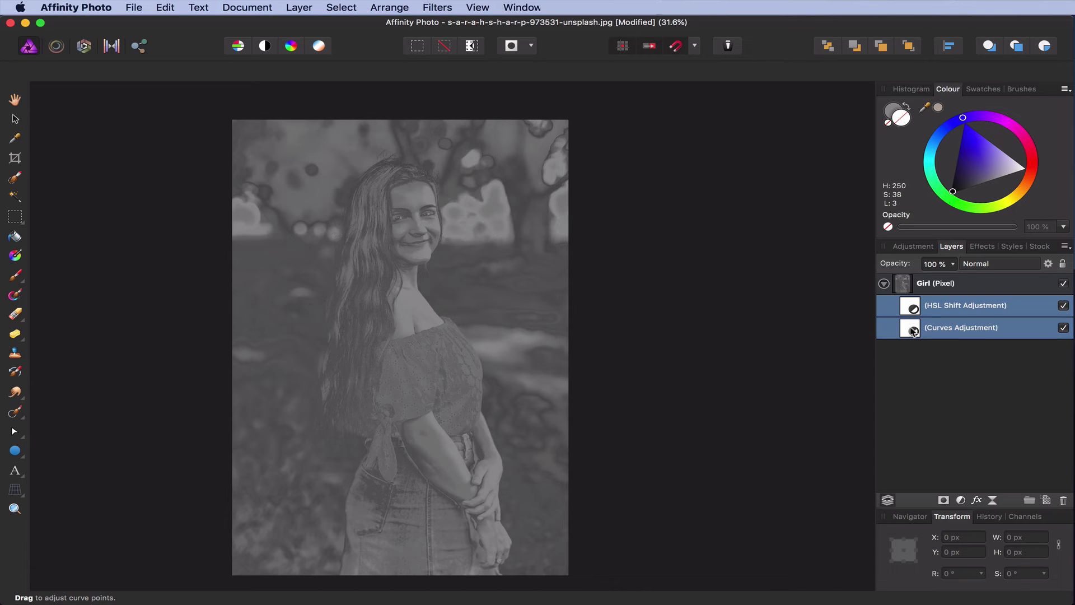
- Group the HSL Shift and Curves adjustments and set the group's blend mode to Soft Light
right_click(912, 332)
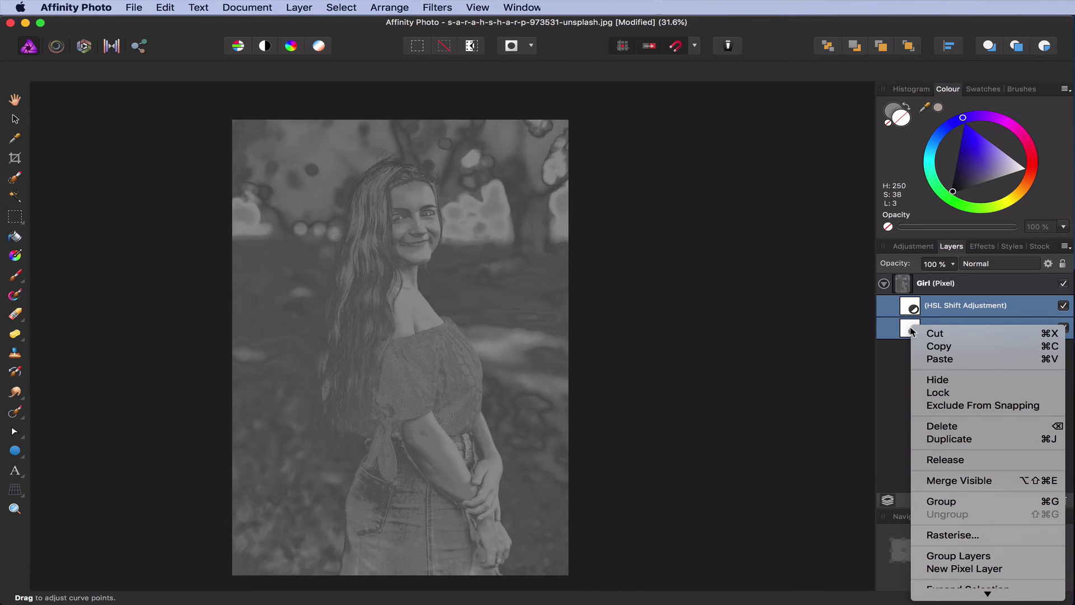
click(950, 501)
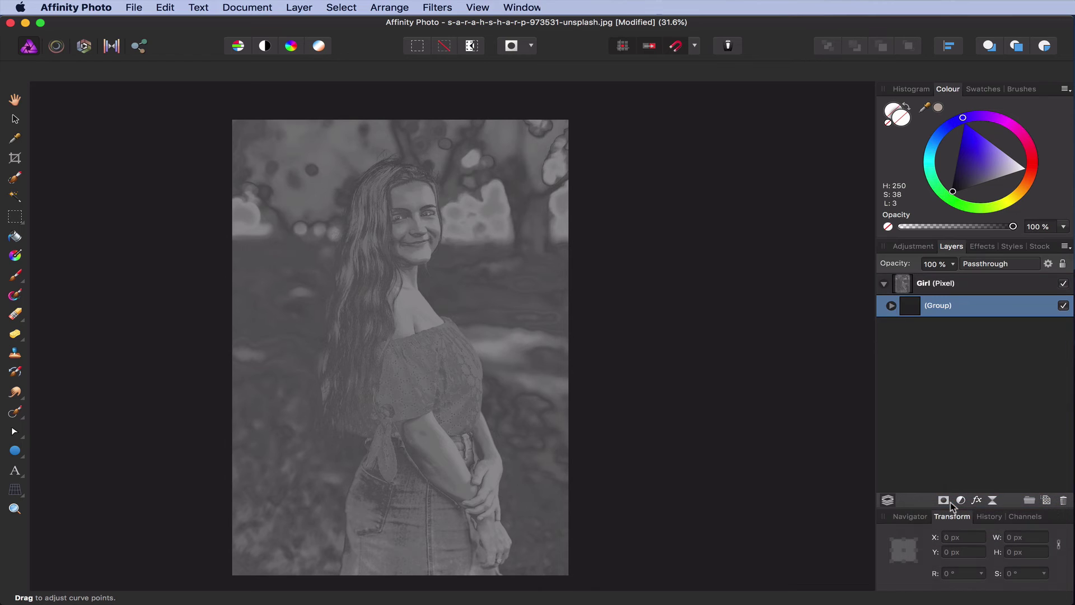
click(891, 308)
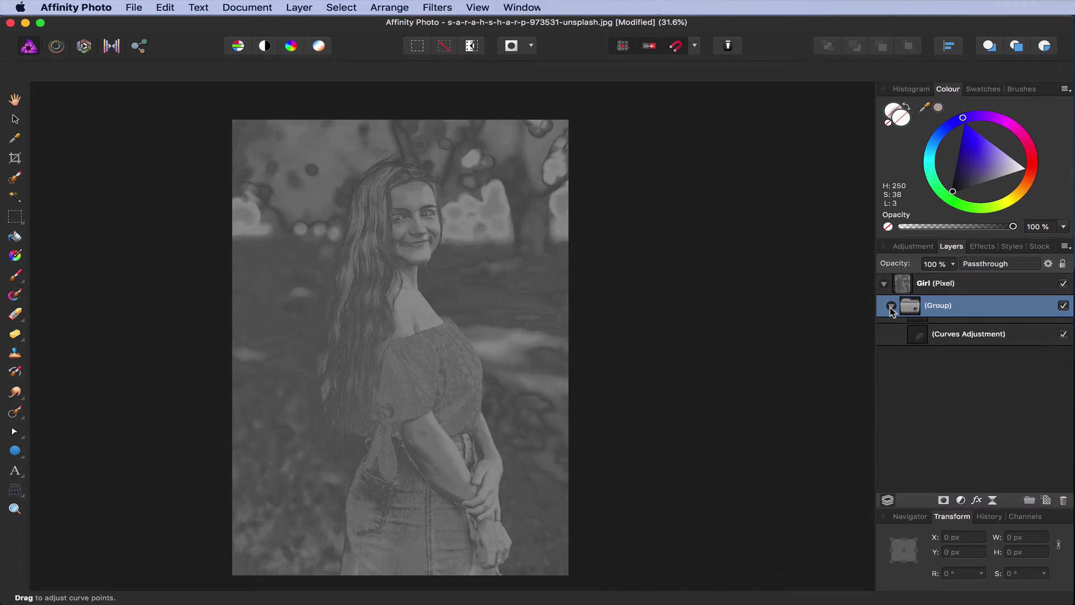
click(987, 265)
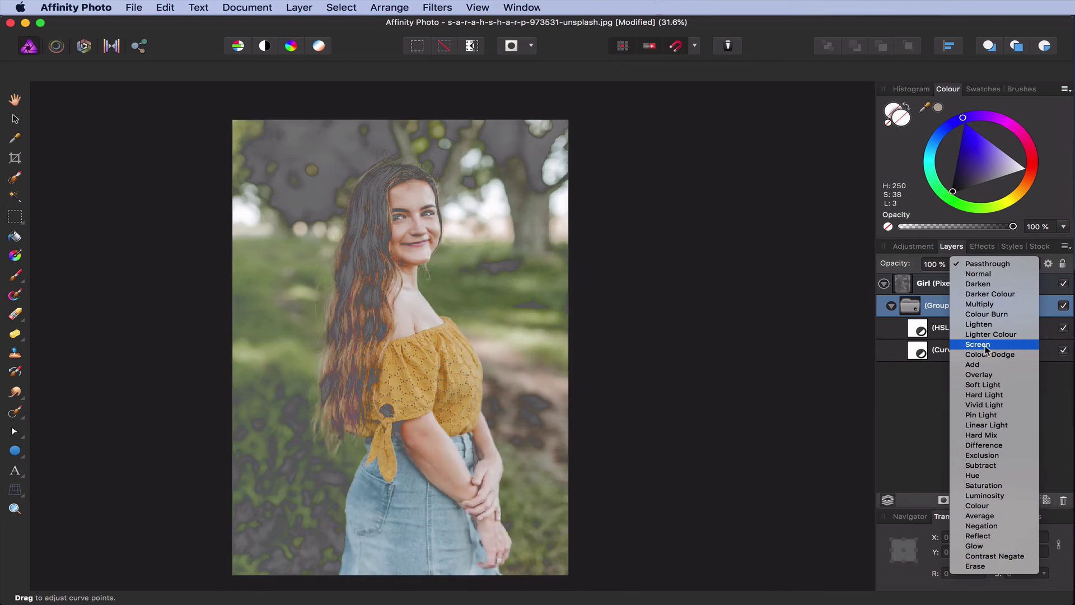
click(987, 385)
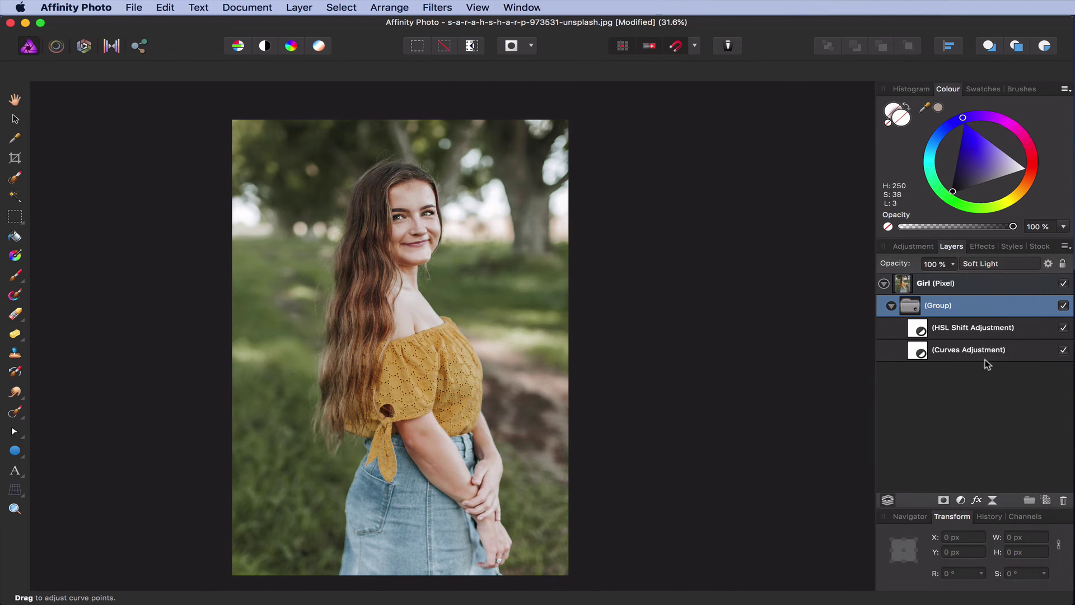
- Add and lift new Curves points in the graph and from the photo for a sharper wave
double_click(920, 352)
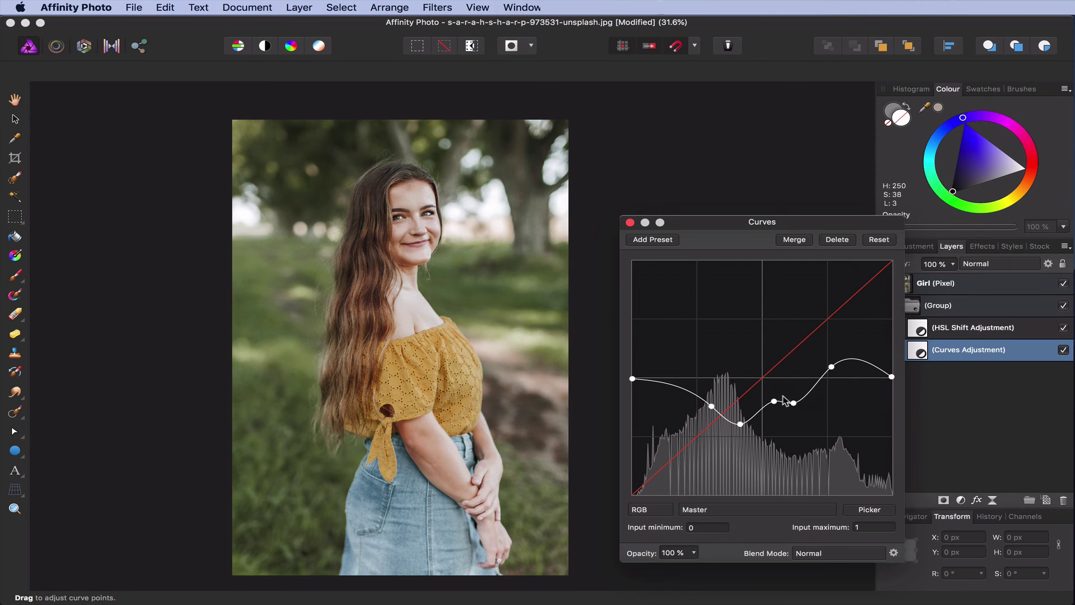
click(740, 423)
mouse_move(741, 426)
mouse_down()
mouse_move(738, 346)
mouse_move(732, 418)
mouse_up()
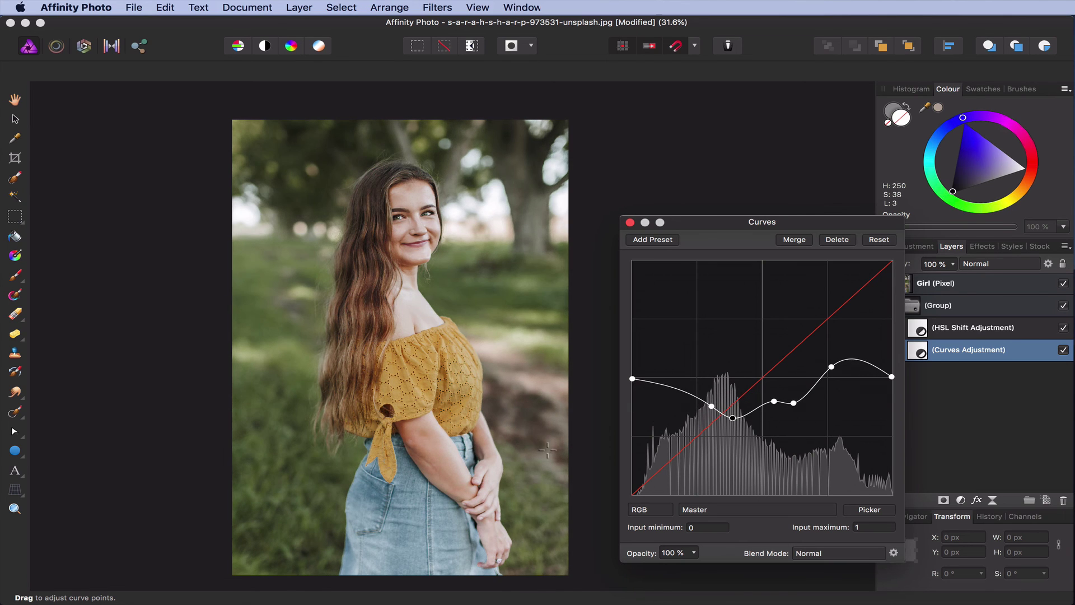
drag(548, 449, 542, 380)
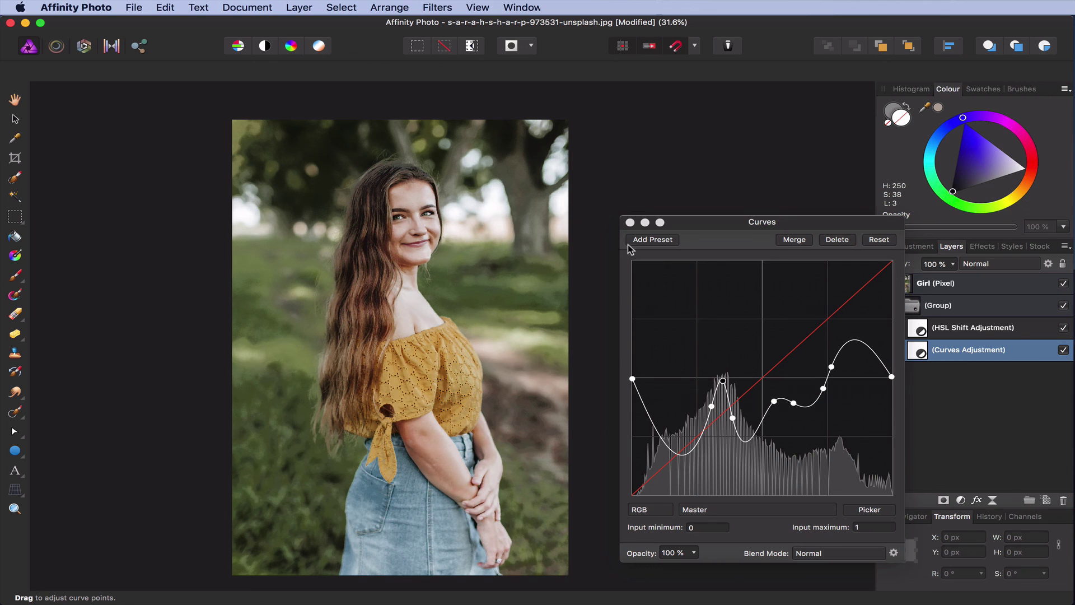
click(630, 222)
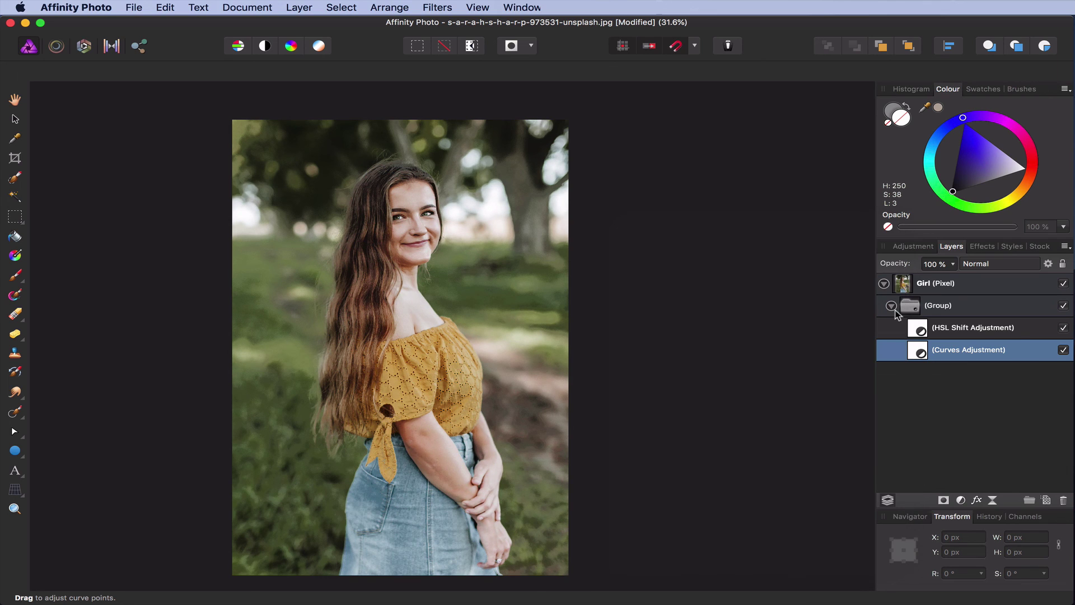
click(1063, 307)
click(1064, 307)
click(1064, 307)
click(1064, 307)
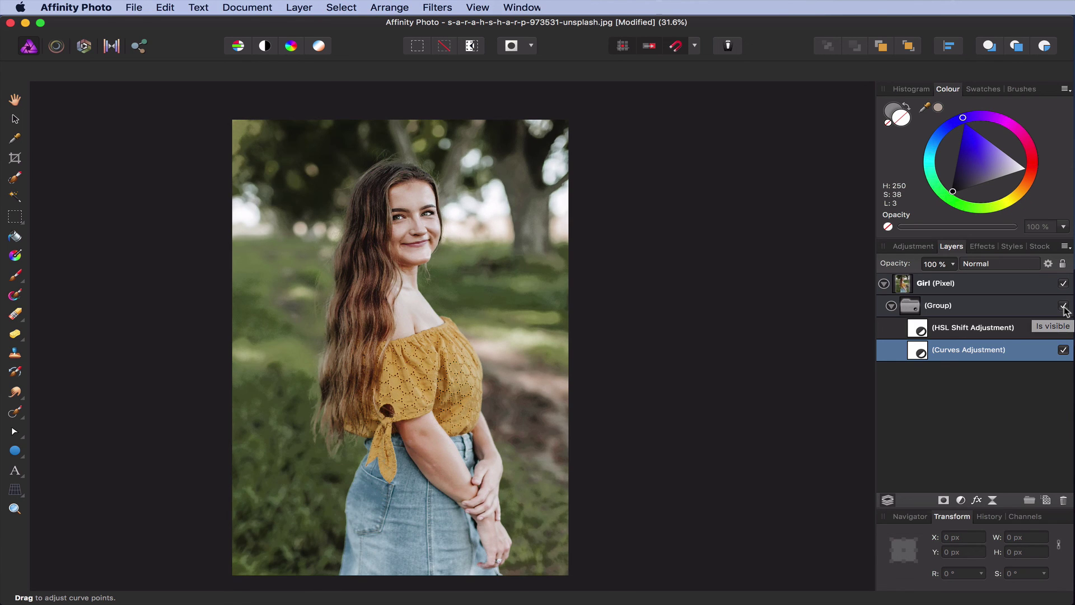
click(1063, 307)
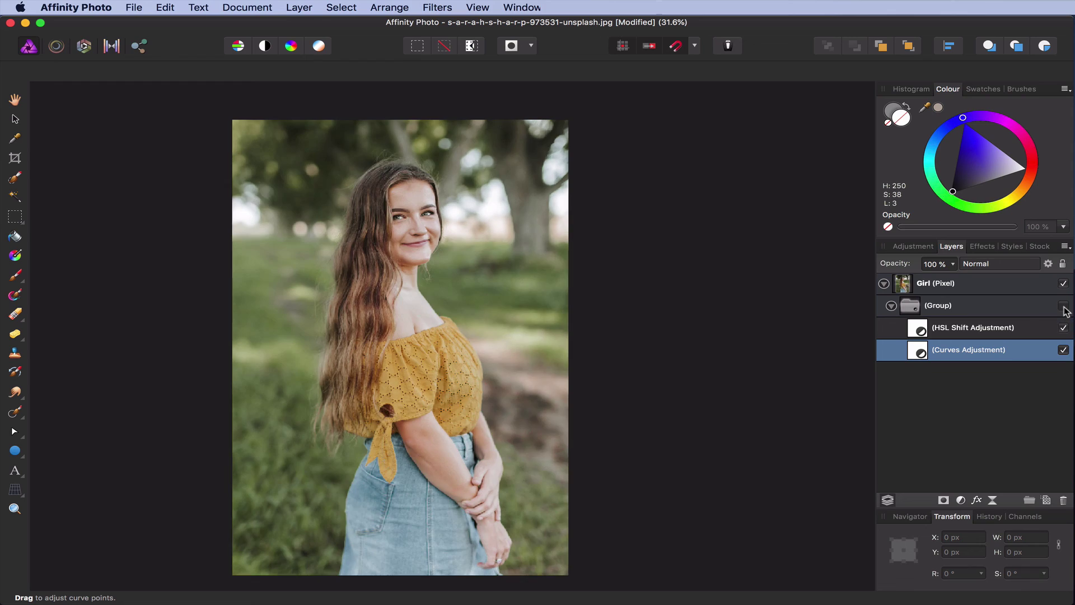
click(1063, 306)
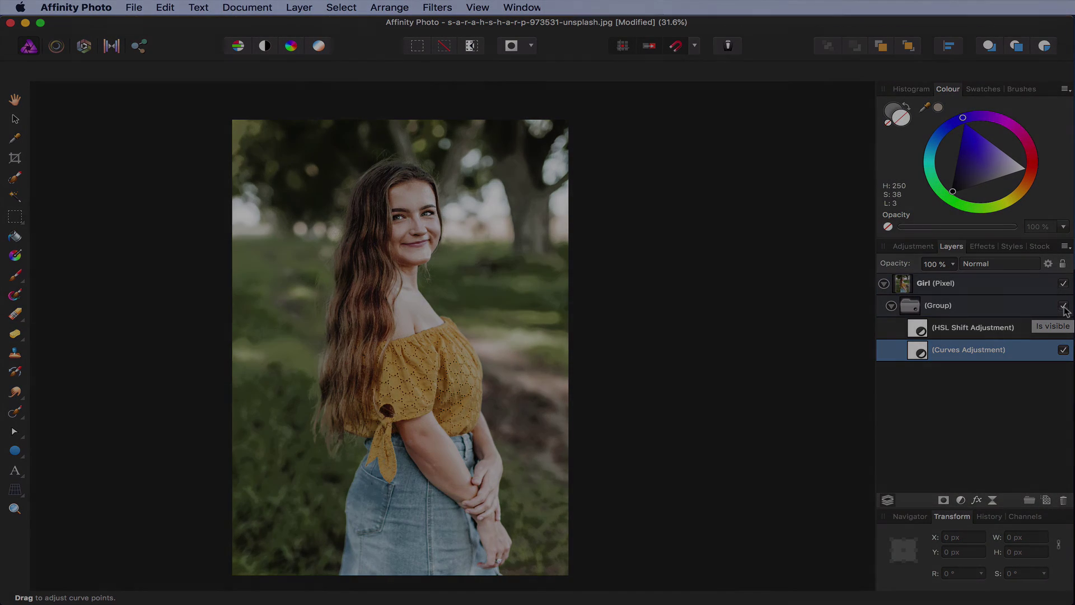